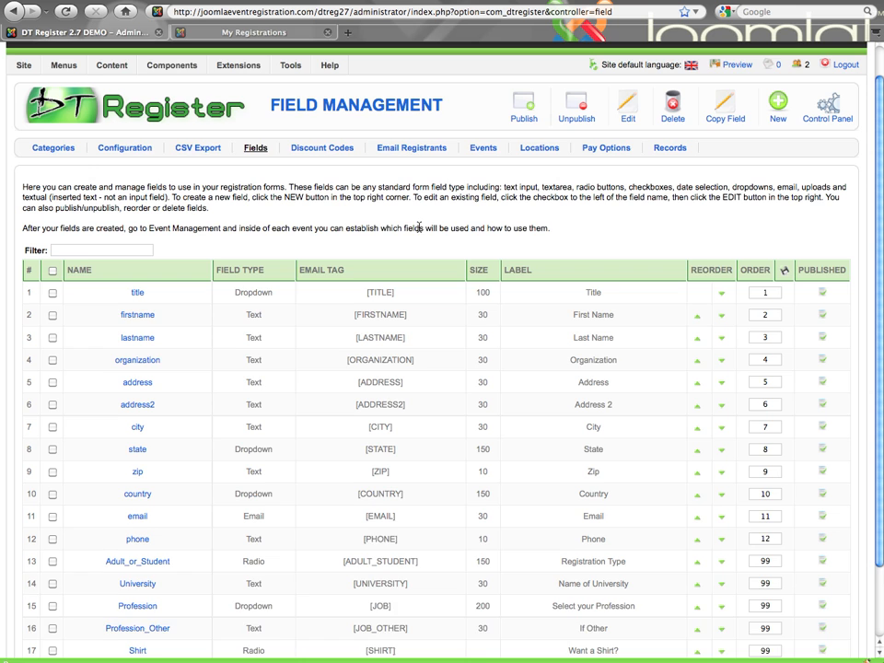
Step: Open the DT Register field management list
{"action": "scroll", "coordinate": [416, 226], "scroll_direction": "up", "scroll_amount": 2}
{"action": "mouse_move", "coordinate": [163, 97]}
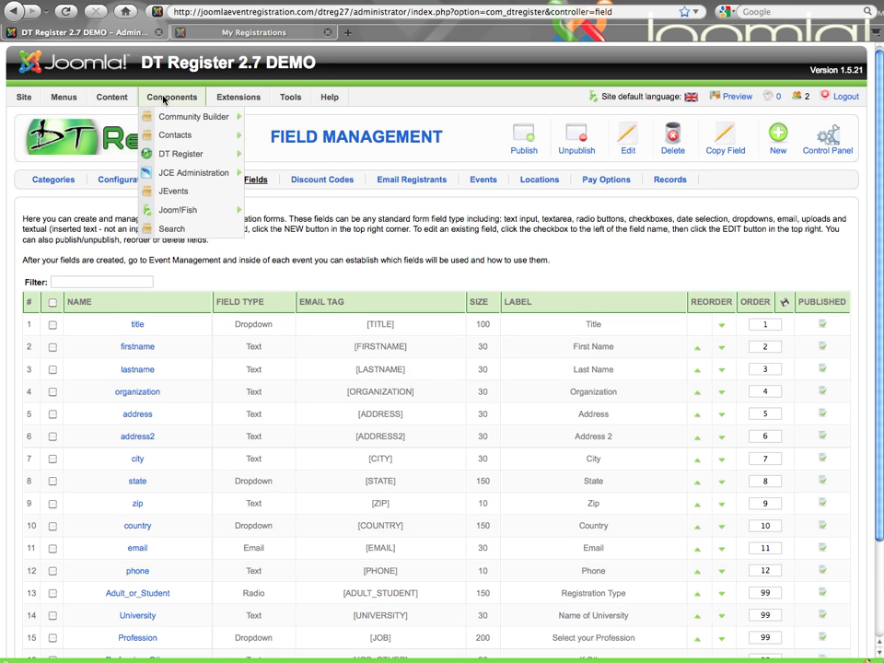
{"action": "mouse_move", "coordinate": [175, 152]}
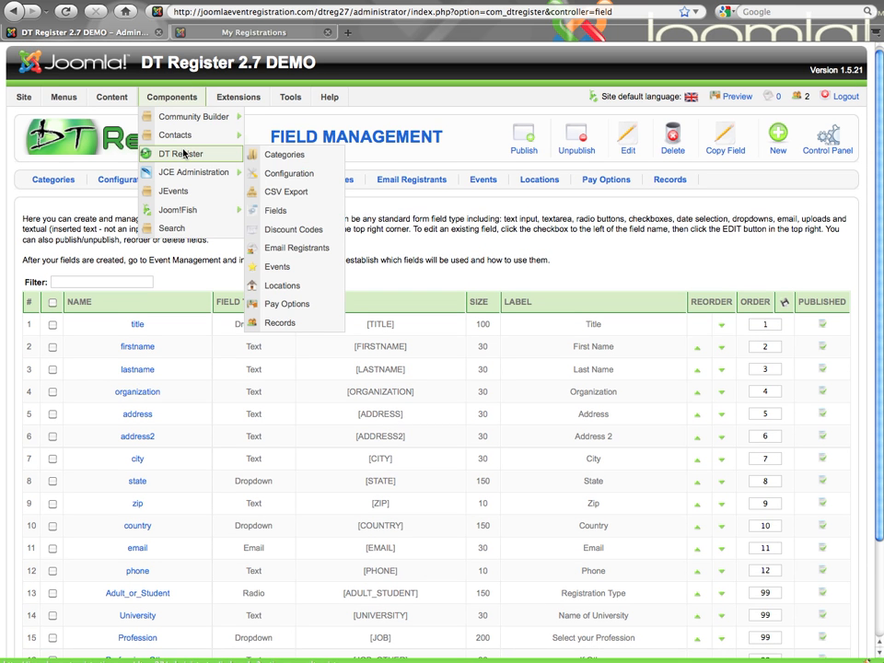
{"action": "left_click", "coordinate": [292, 213]}
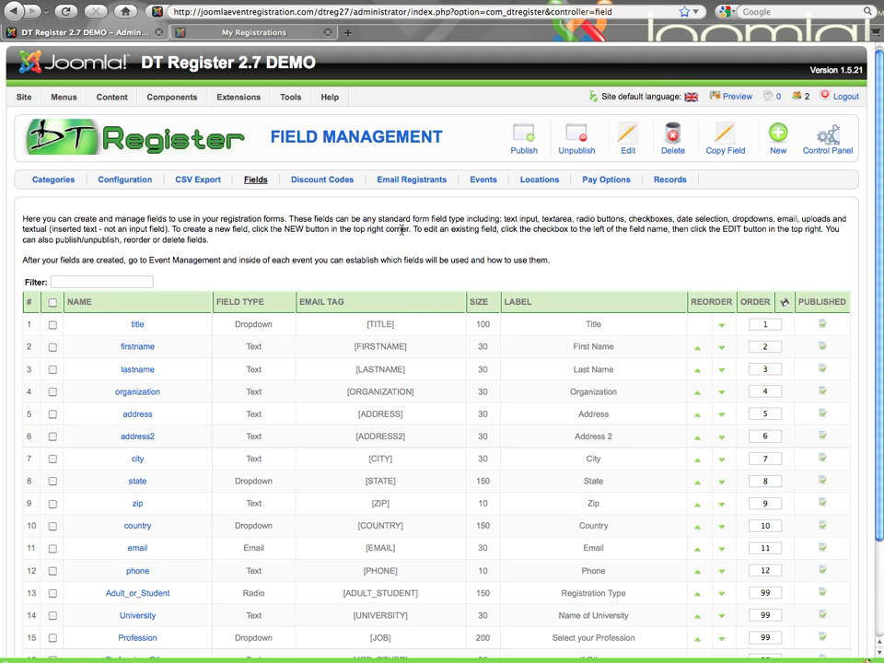
Step: Examine the list of registration fields with their types, email tags, sizes and order
{"action": "scroll", "coordinate": [401, 229], "scroll_direction": "down", "scroll_amount": 3}
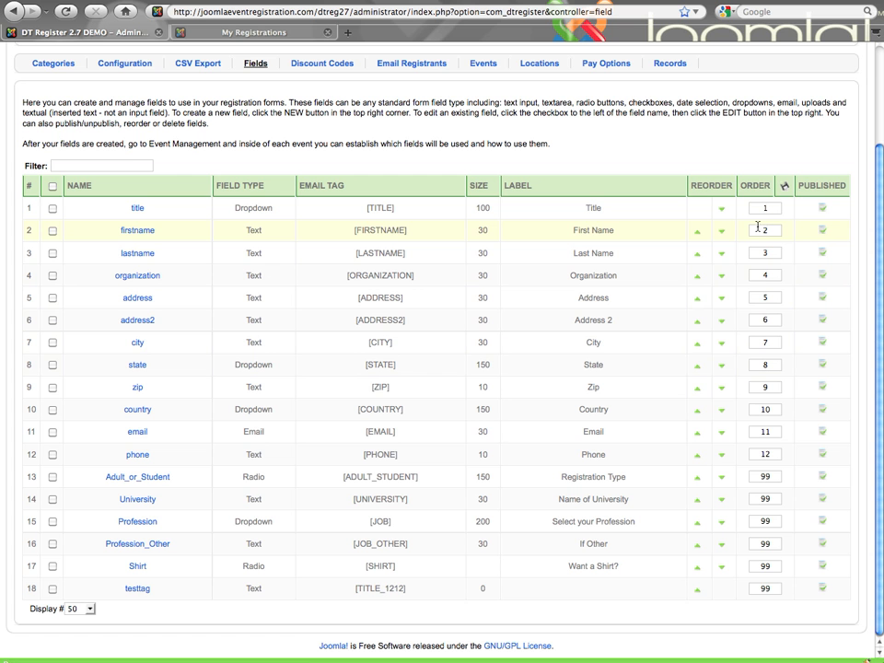
{"action": "scroll", "coordinate": [762, 258], "scroll_direction": "up", "scroll_amount": 1}
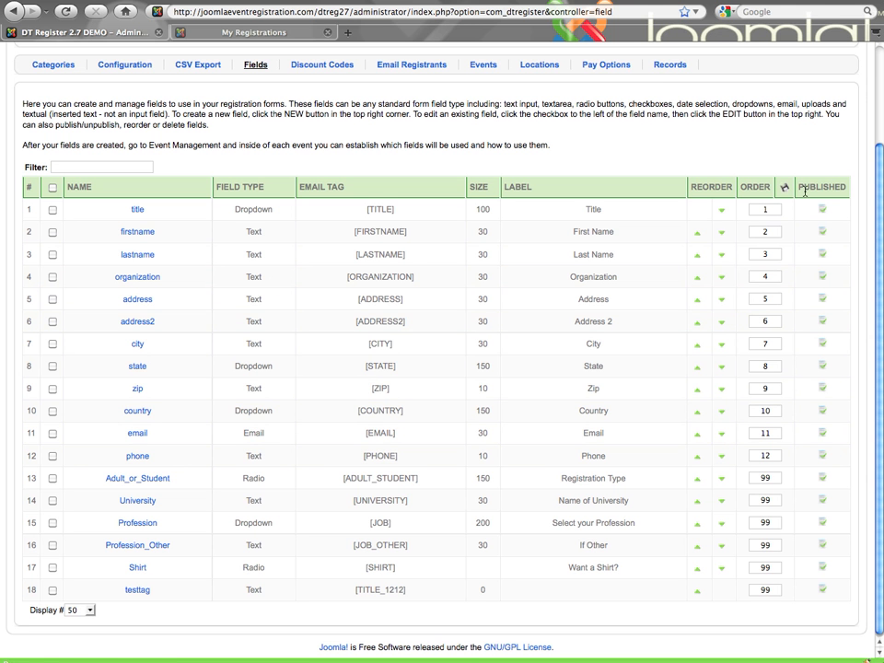
{"action": "scroll", "coordinate": [786, 192], "scroll_direction": "up", "scroll_amount": 1}
{"action": "scroll", "coordinate": [786, 192], "scroll_direction": "up", "scroll_amount": 1}
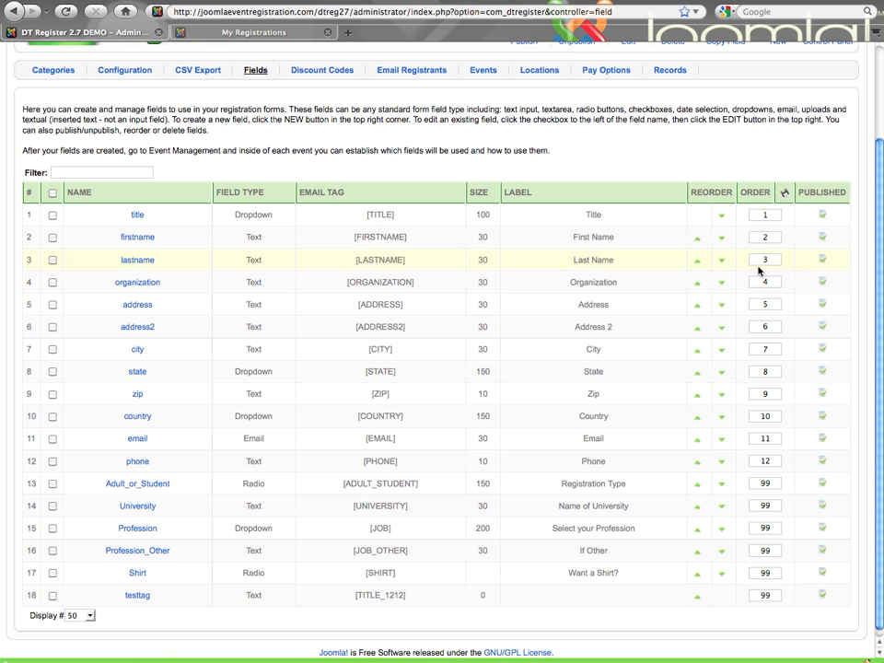
{"action": "scroll", "coordinate": [768, 308], "scroll_direction": "down", "scroll_amount": 1}
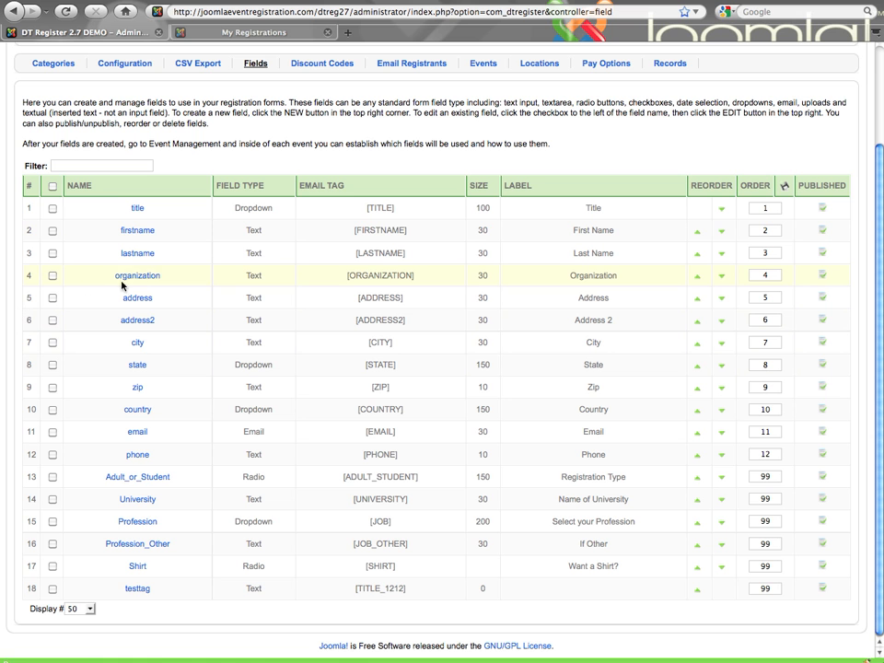
Step: Select the organization field's checkbox in the field list
{"action": "left_click", "coordinate": [53, 276]}
{"action": "scroll", "coordinate": [55, 281], "scroll_direction": "up", "scroll_amount": 3}
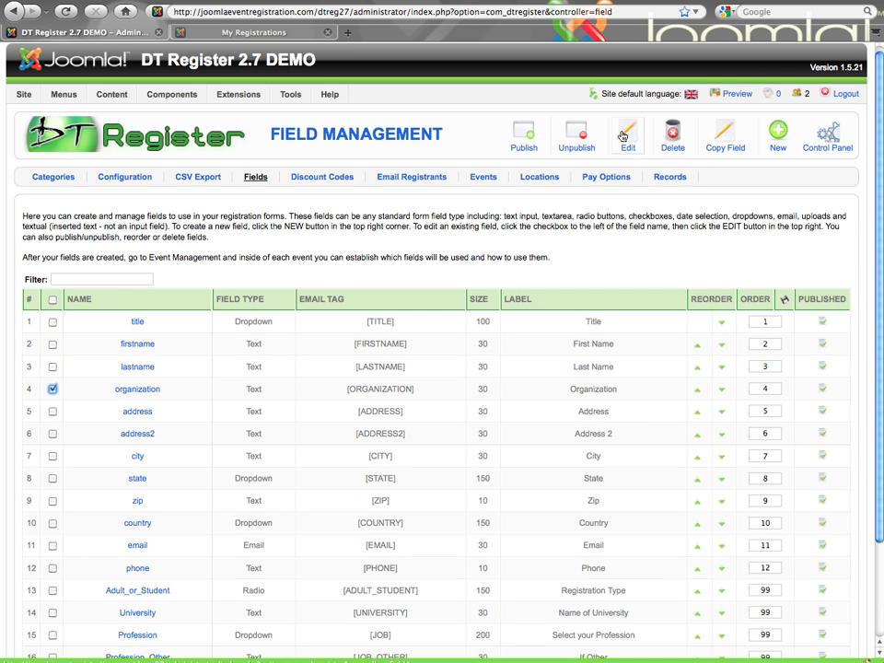
{"action": "scroll", "coordinate": [542, 193], "scroll_direction": "down", "scroll_amount": 3}
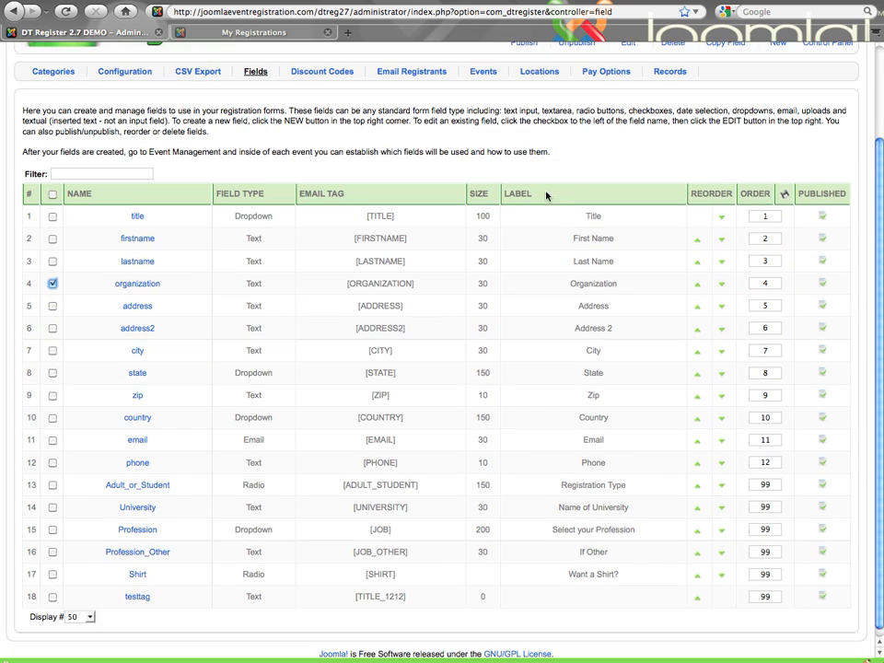
{"action": "scroll", "coordinate": [546, 196], "scroll_direction": "up", "scroll_amount": 2}
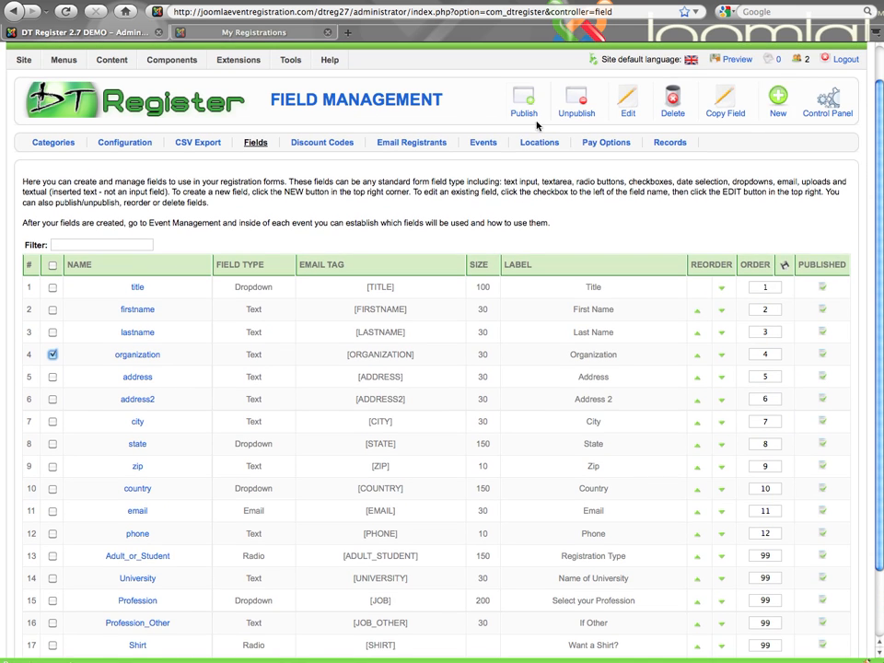
{"action": "scroll", "coordinate": [598, 115], "scroll_direction": "up", "scroll_amount": 1}
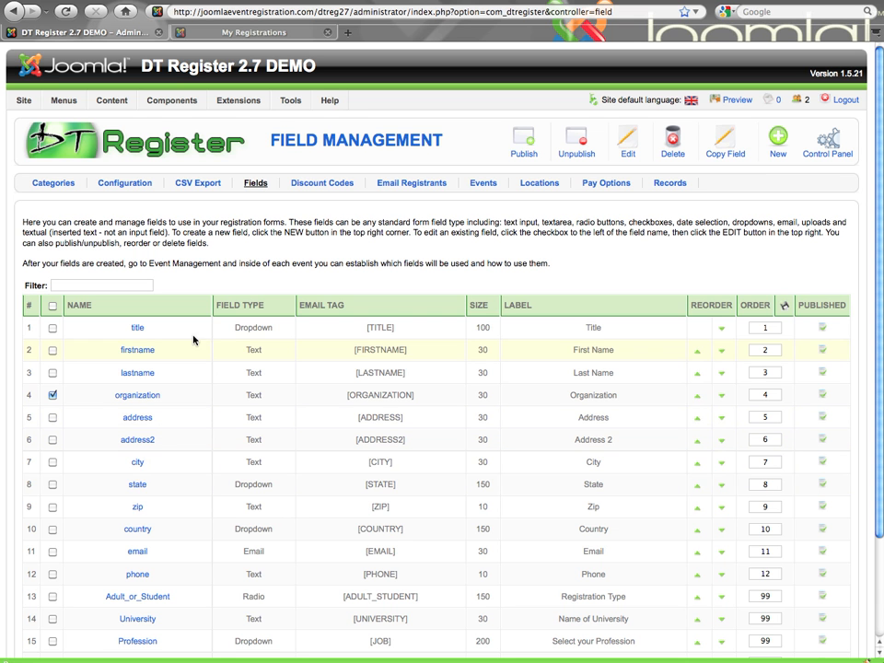
Step: Open the event My Event (11-29-2010) and switch to its Fields settings
{"action": "left_click", "coordinate": [481, 184]}
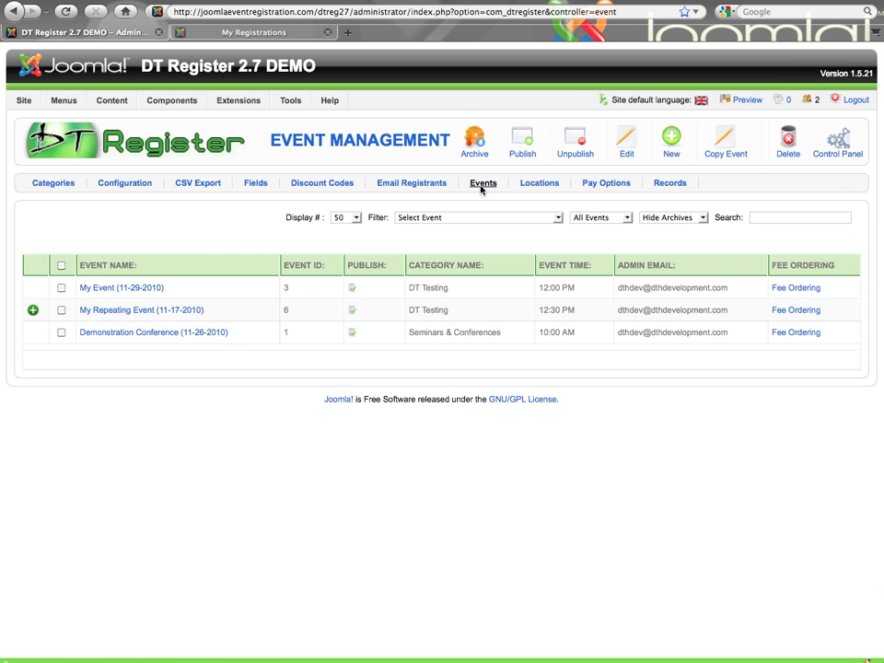
{"action": "left_click", "coordinate": [117, 291]}
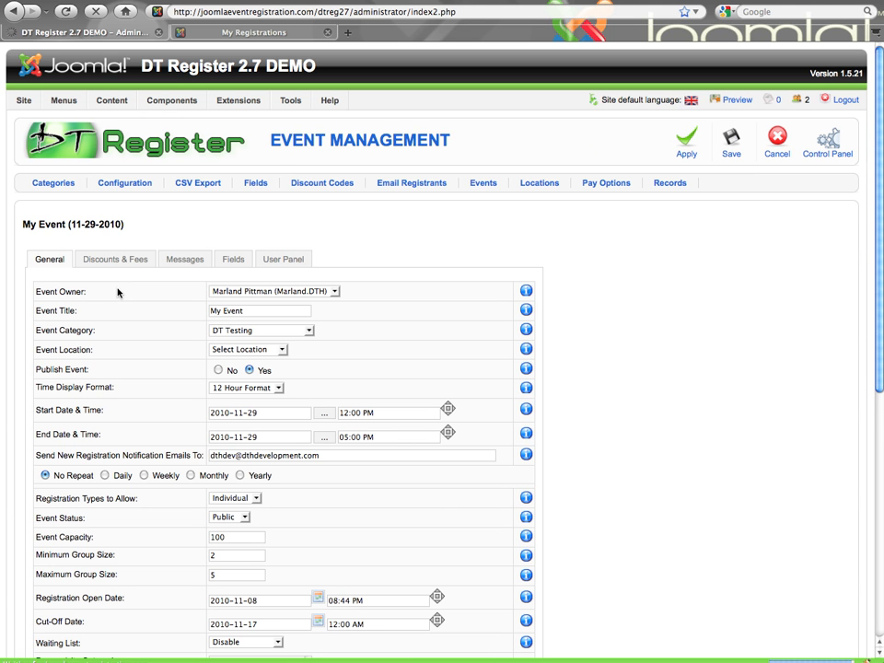
{"action": "left_click", "coordinate": [234, 264]}
Step: Set the firstname field's usage for this event to Both
{"action": "scroll", "coordinate": [234, 264], "scroll_direction": "down", "scroll_amount": 2}
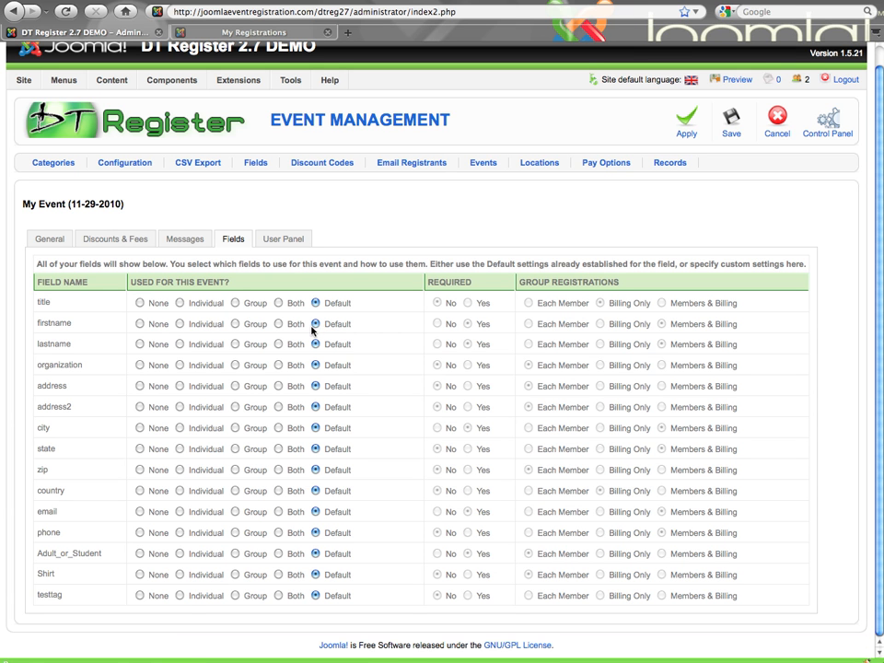
{"action": "left_click", "coordinate": [277, 324]}
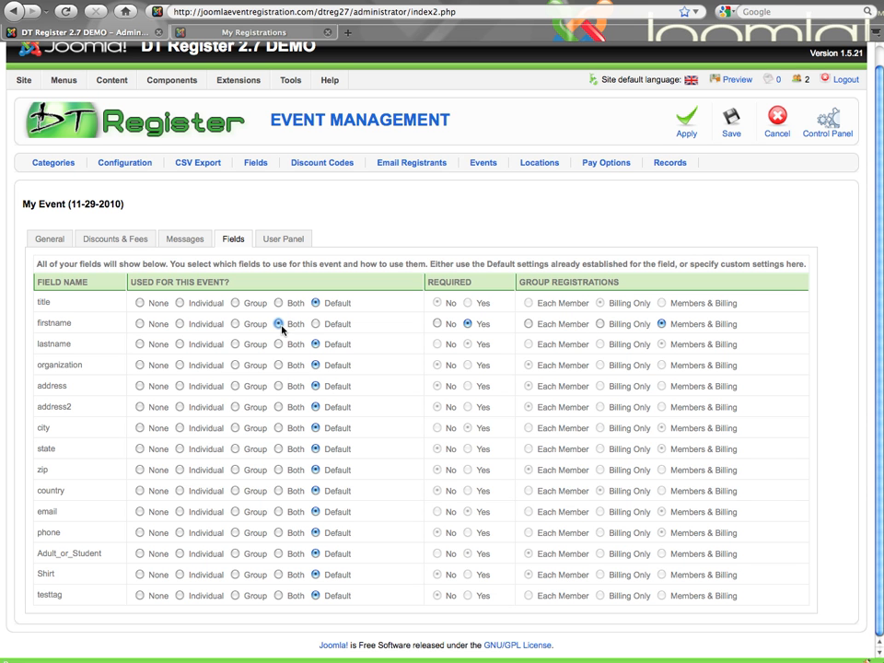
{"action": "left_click", "coordinate": [140, 324]}
{"action": "left_click", "coordinate": [181, 325]}
{"action": "left_click", "coordinate": [234, 325]}
{"action": "left_click", "coordinate": [278, 324]}
{"action": "left_click", "coordinate": [316, 324]}
{"action": "scroll", "coordinate": [316, 327], "scroll_direction": "up", "scroll_amount": 1}
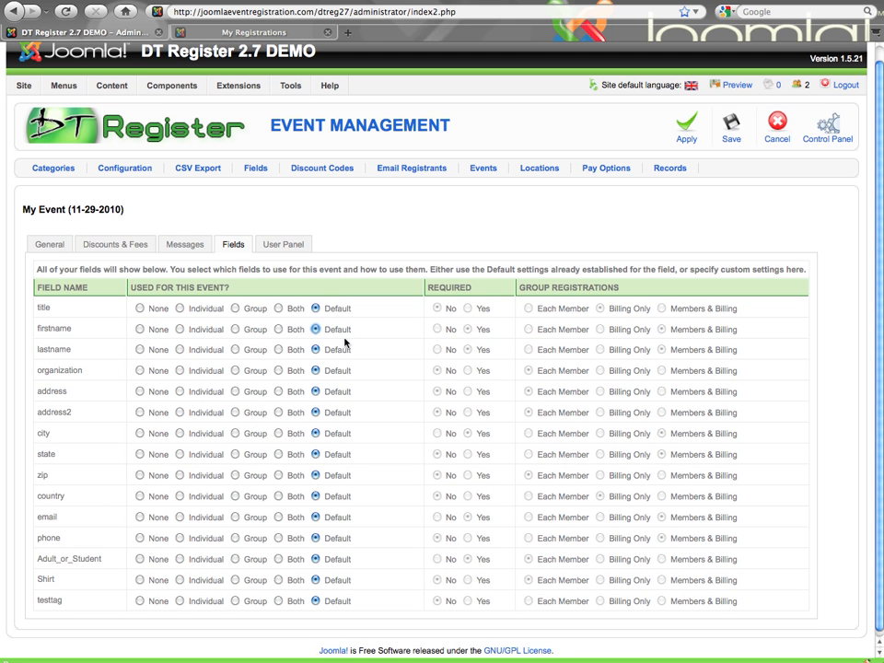
{"action": "left_click", "coordinate": [277, 332]}
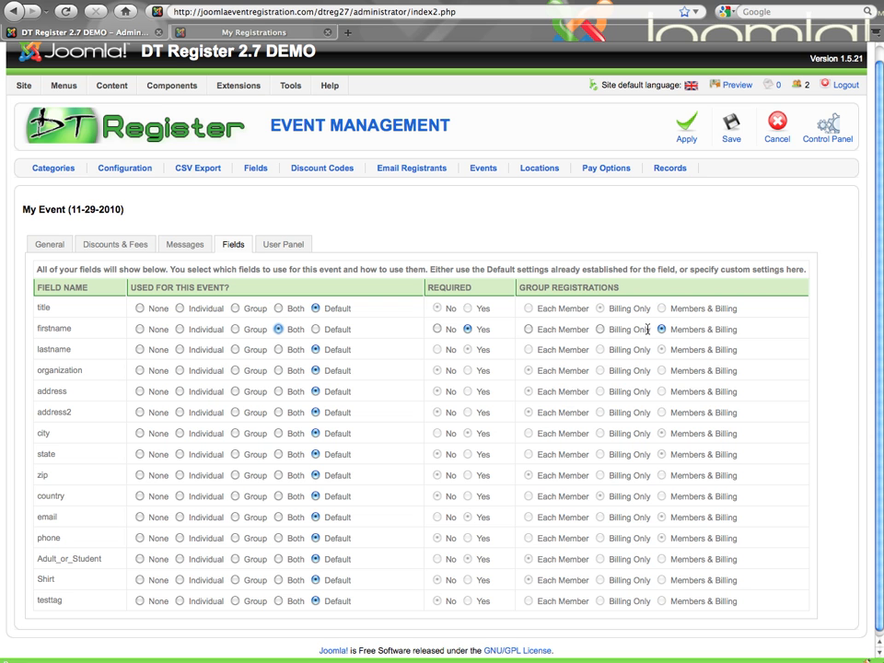
Step: Highlight the Billing Only group option for firstname and the Adult_or_Student field name
{"action": "triple_click", "coordinate": [645, 329]}
{"action": "scroll", "coordinate": [67, 542], "scroll_direction": "down", "scroll_amount": 1}
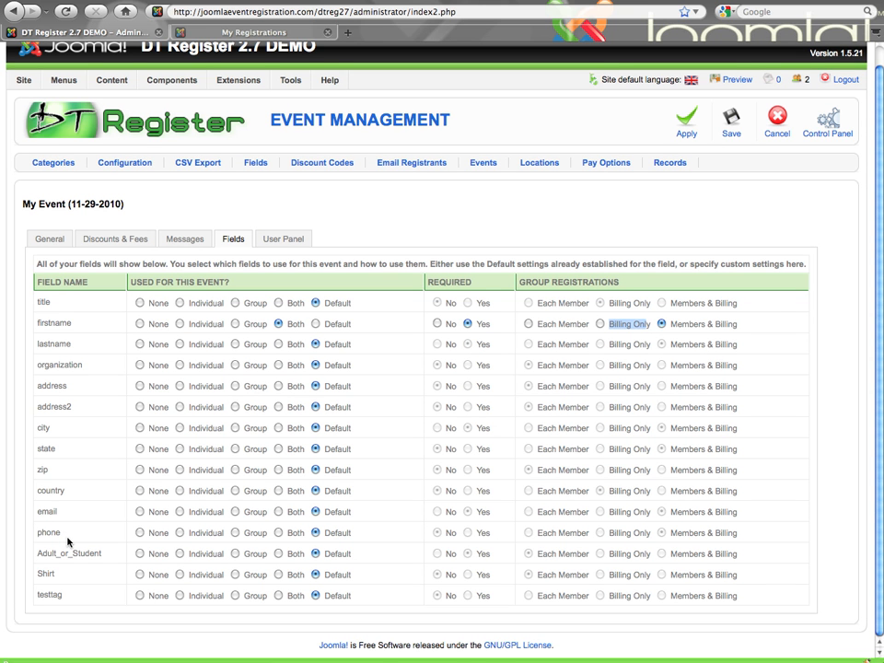
{"action": "scroll", "coordinate": [78, 492], "scroll_direction": "up", "scroll_amount": 1}
{"action": "scroll", "coordinate": [78, 491], "scroll_direction": "up", "scroll_amount": 1}
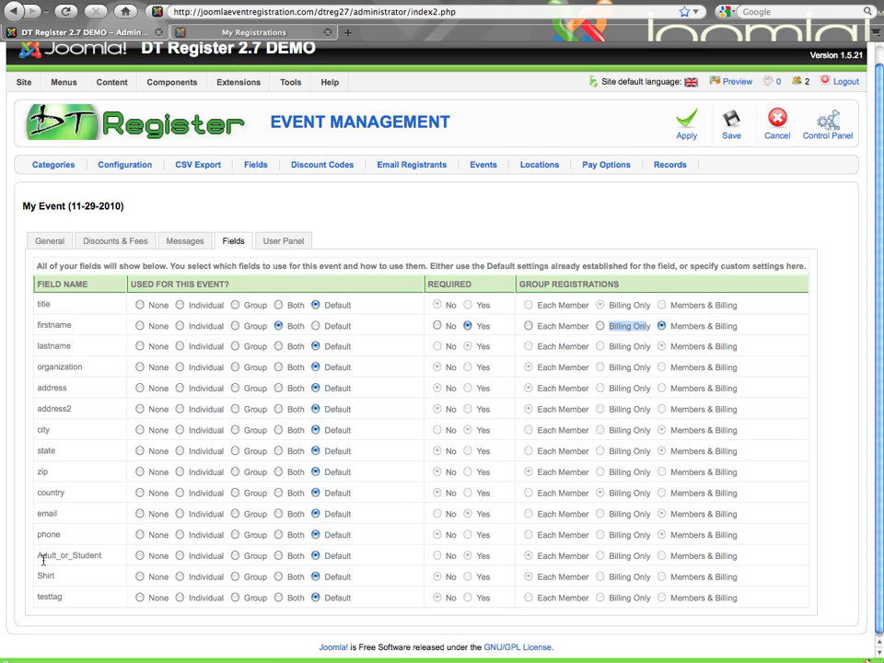
{"action": "left_click_drag", "start_coordinate": [37, 555], "coordinate": [103, 557]}
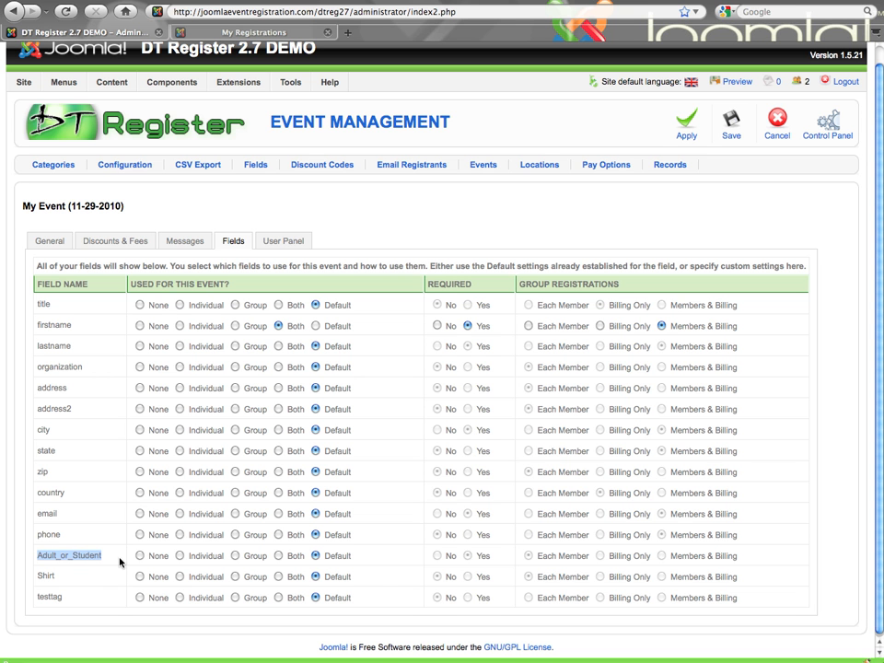
{"action": "left_click", "coordinate": [72, 556]}
{"action": "left_click_drag", "start_coordinate": [39, 555], "coordinate": [105, 564]}
Step: Return to the Fields management page
{"action": "scroll", "coordinate": [101, 545], "scroll_direction": "up", "scroll_amount": 1}
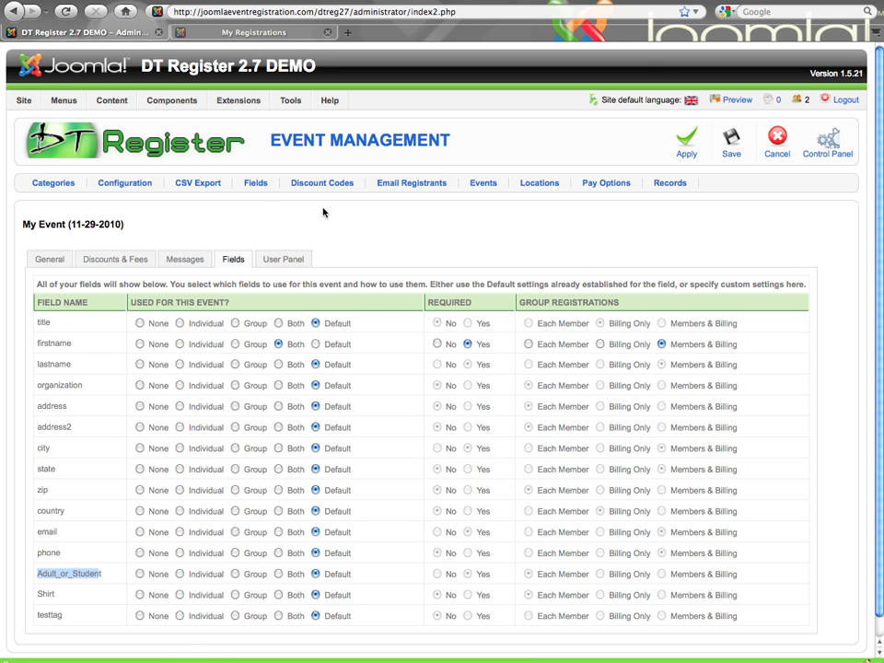
{"action": "left_click", "coordinate": [257, 186]}
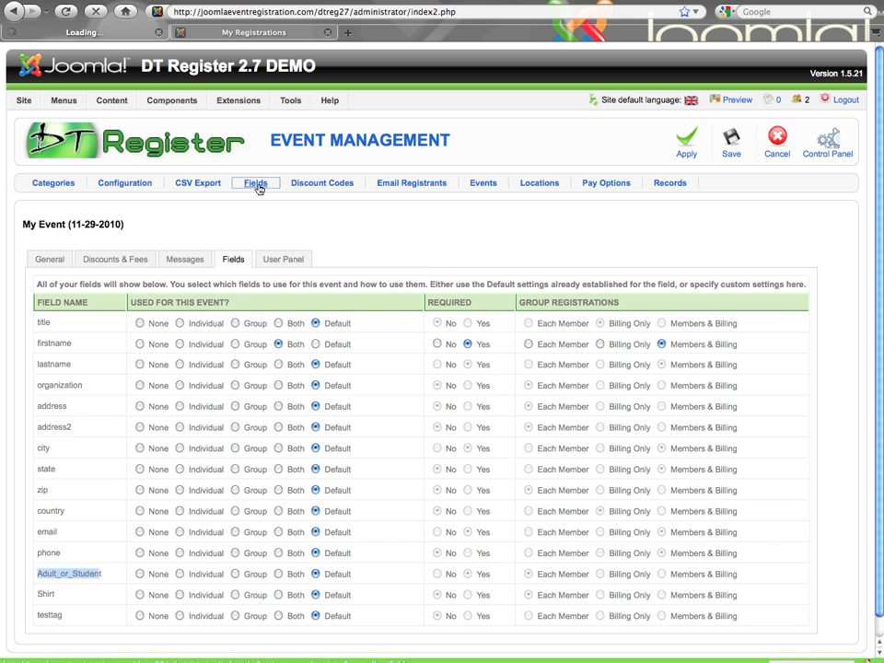